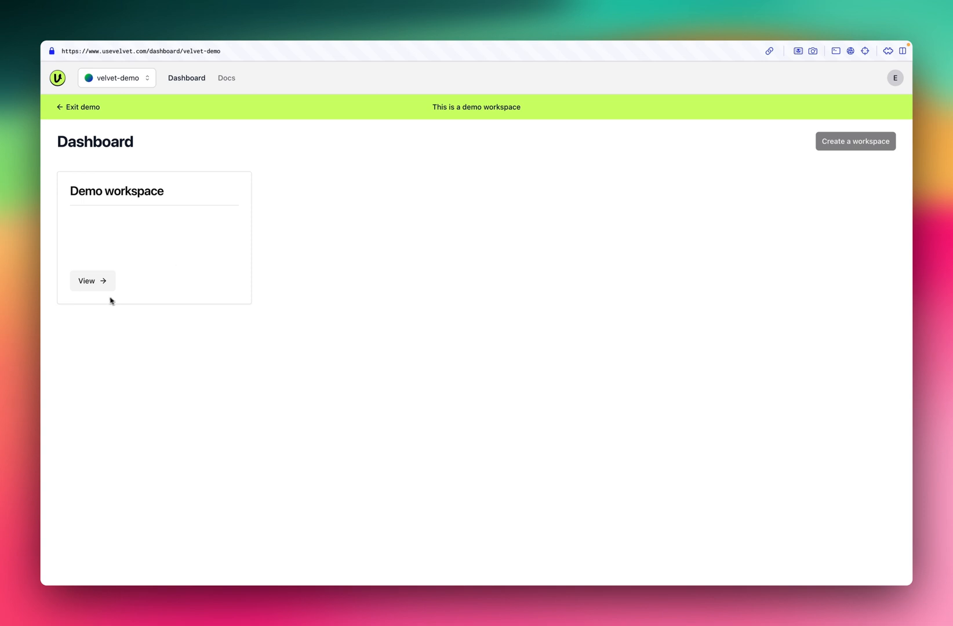
- Open the demo workspace and look through the postgres.customers table in its data sources, then return to the list of all sources
{"action": "left_click", "coordinate": [91, 283]}
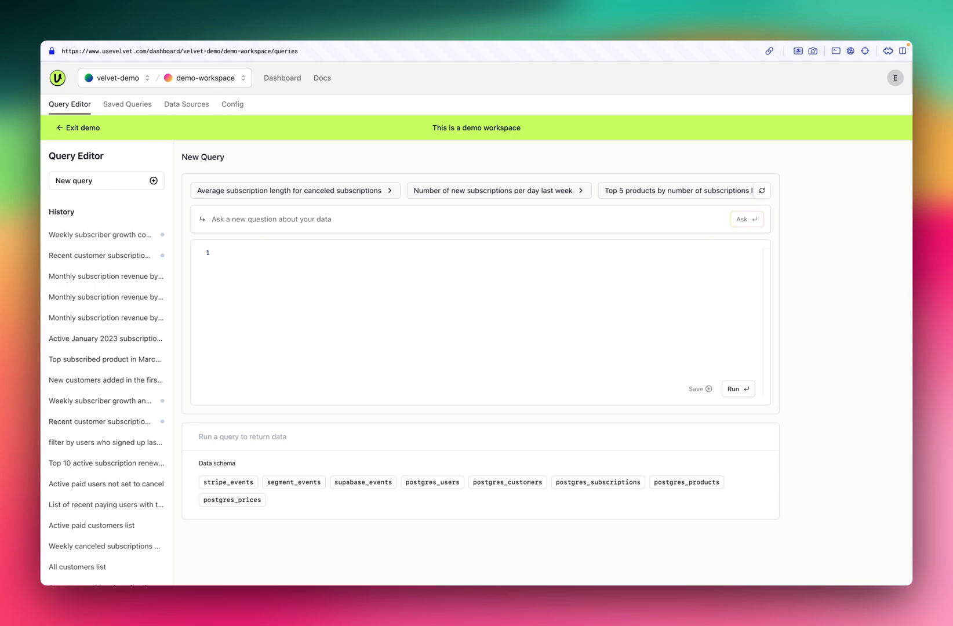
{"action": "left_click", "coordinate": [189, 111]}
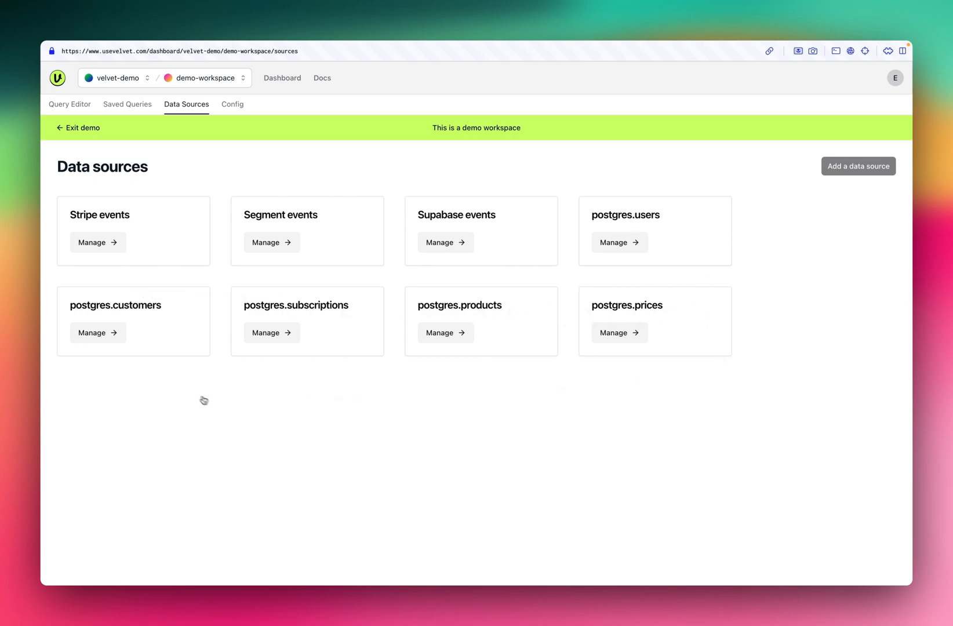
{"action": "left_click", "coordinate": [94, 334]}
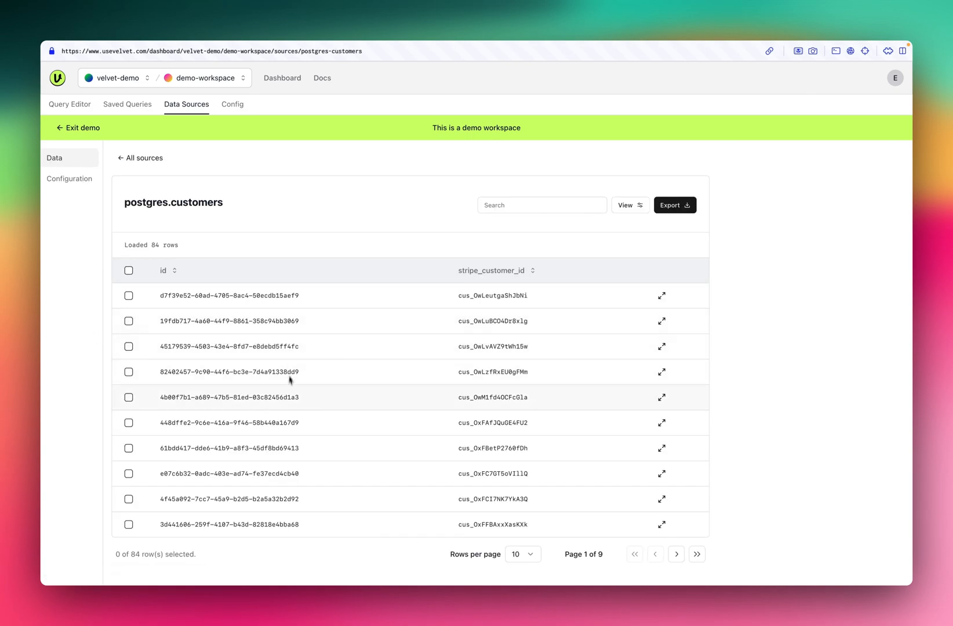
{"action": "scroll", "coordinate": [289, 383], "scroll_direction": "down", "scroll_amount": 1}
{"action": "scroll", "coordinate": [290, 400], "scroll_direction": "up", "scroll_amount": 1}
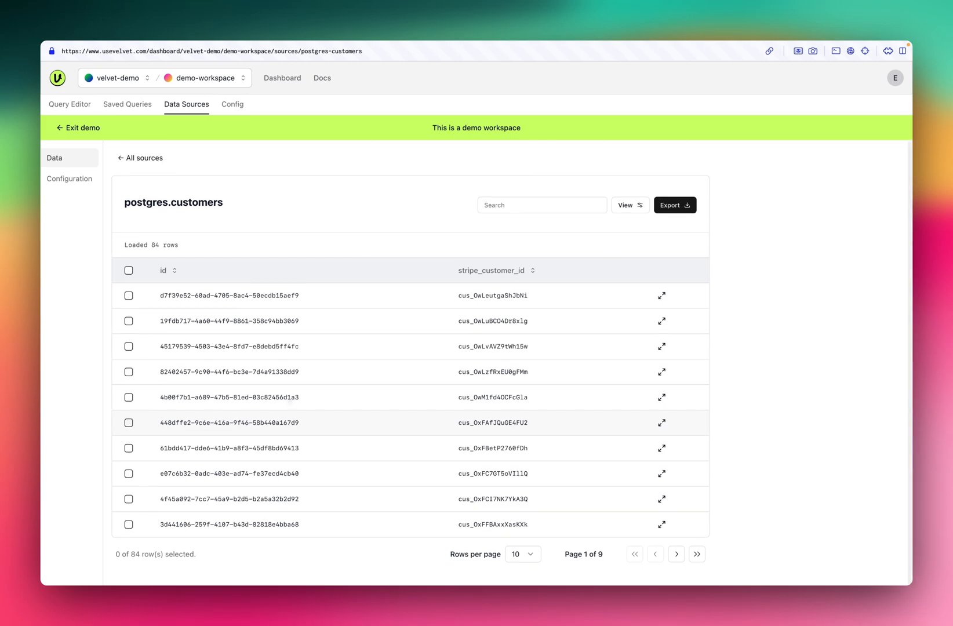
{"action": "left_click", "coordinate": [120, 159]}
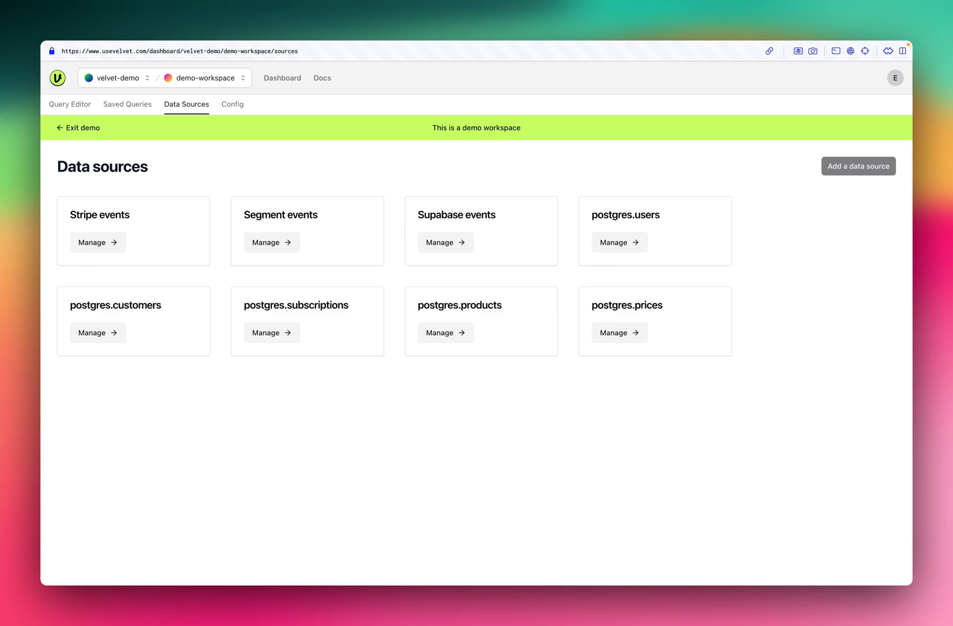
- Run the suggested query "Monthly revenue from subscriptions" in the query editor
{"action": "left_click", "coordinate": [74, 109]}
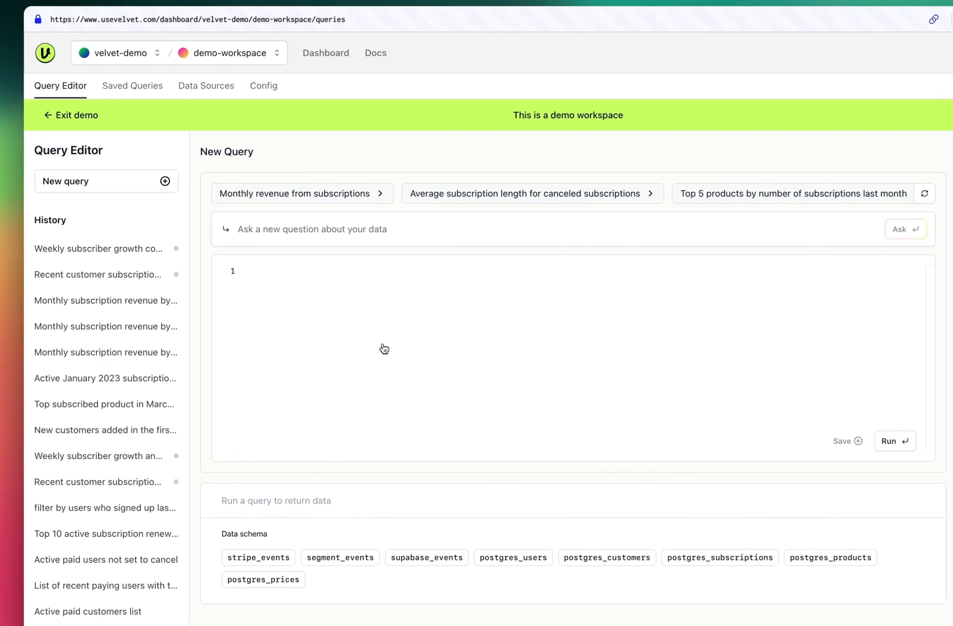
{"action": "left_click", "coordinate": [345, 199]}
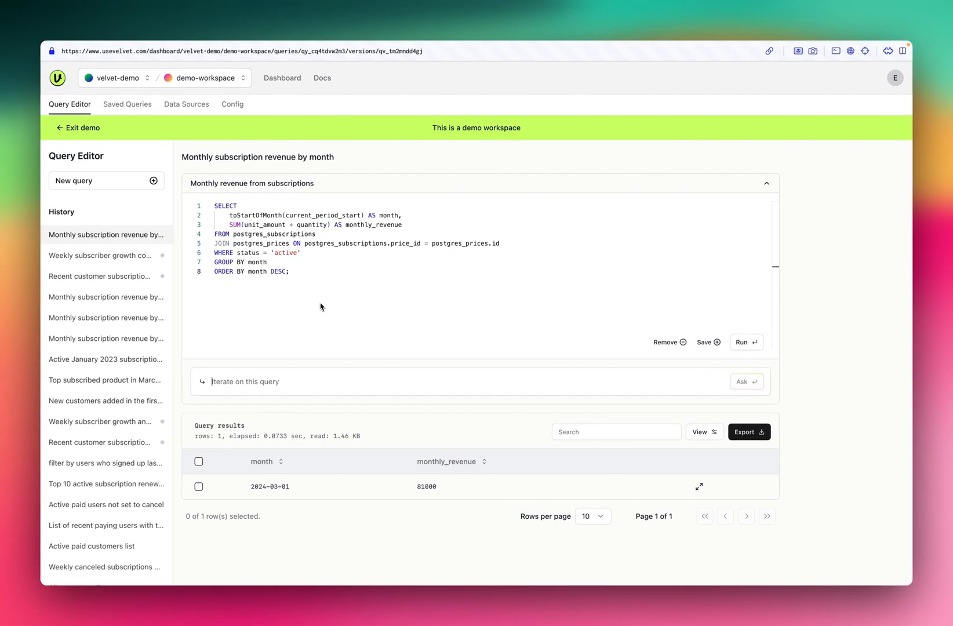
- Start a new query asking "show me a list of all customers" and look through its results
{"action": "left_click", "coordinate": [114, 187]}
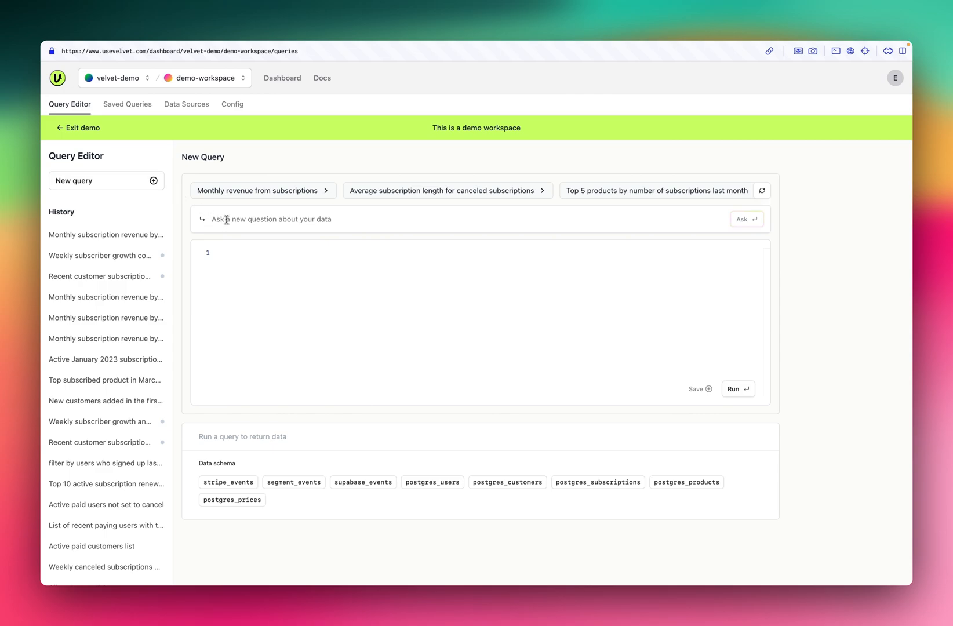
{"action": "left_click", "coordinate": [226, 219]}
{"action": "type", "text": "show"}
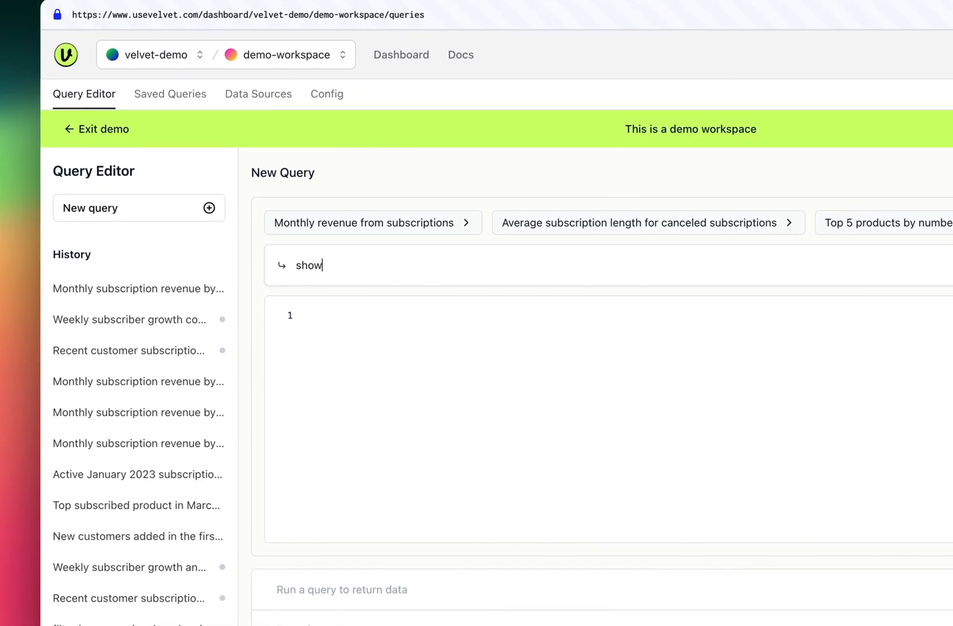
{"action": "type", "text": " me a list of all customers"}
{"action": "key", "text": "Return"}
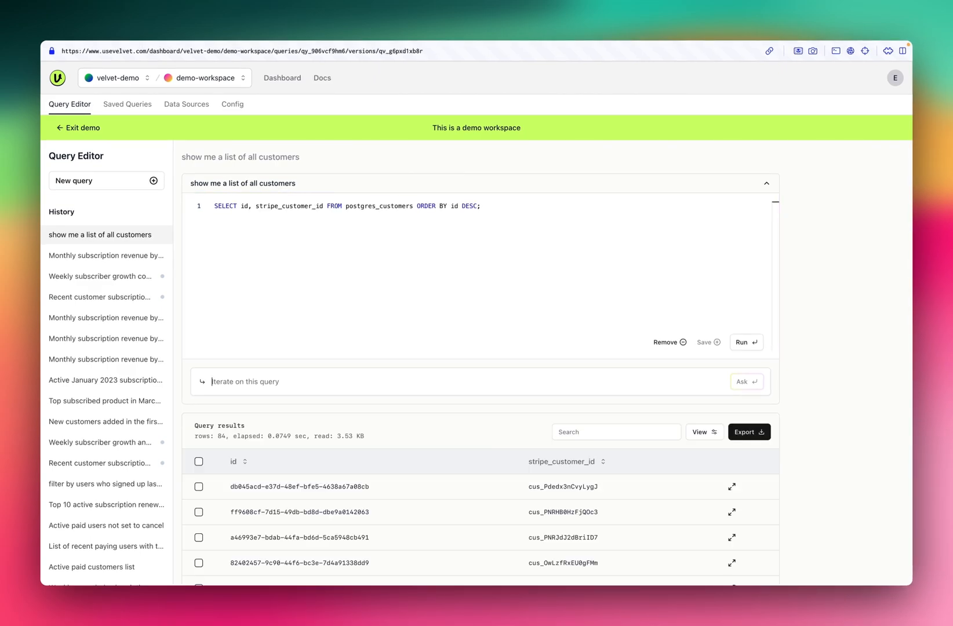
{"action": "scroll", "coordinate": [530, 522], "scroll_direction": "down", "scroll_amount": 5}
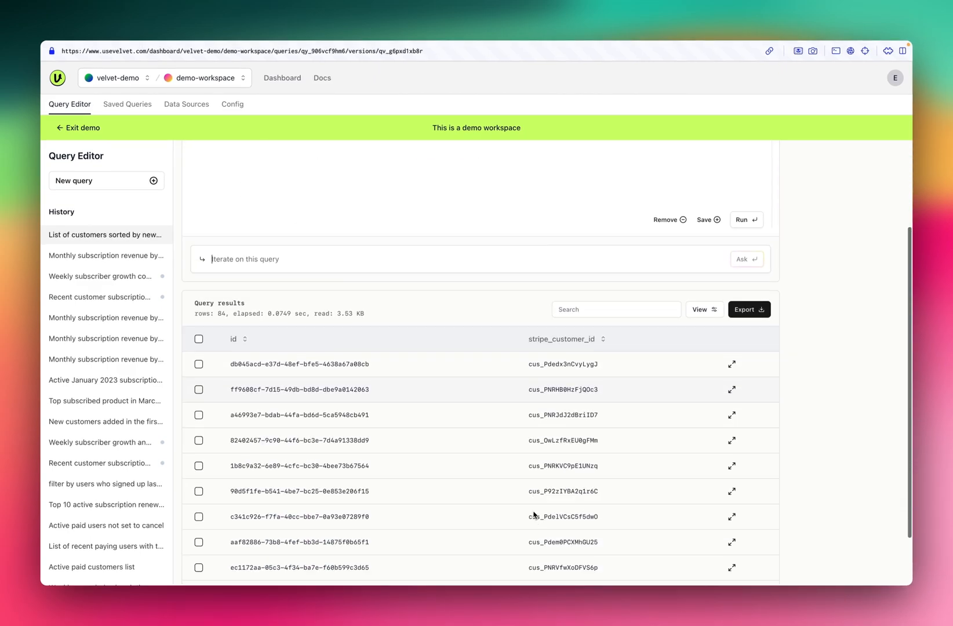
{"action": "scroll", "coordinate": [458, 330], "scroll_direction": "up", "scroll_amount": 5}
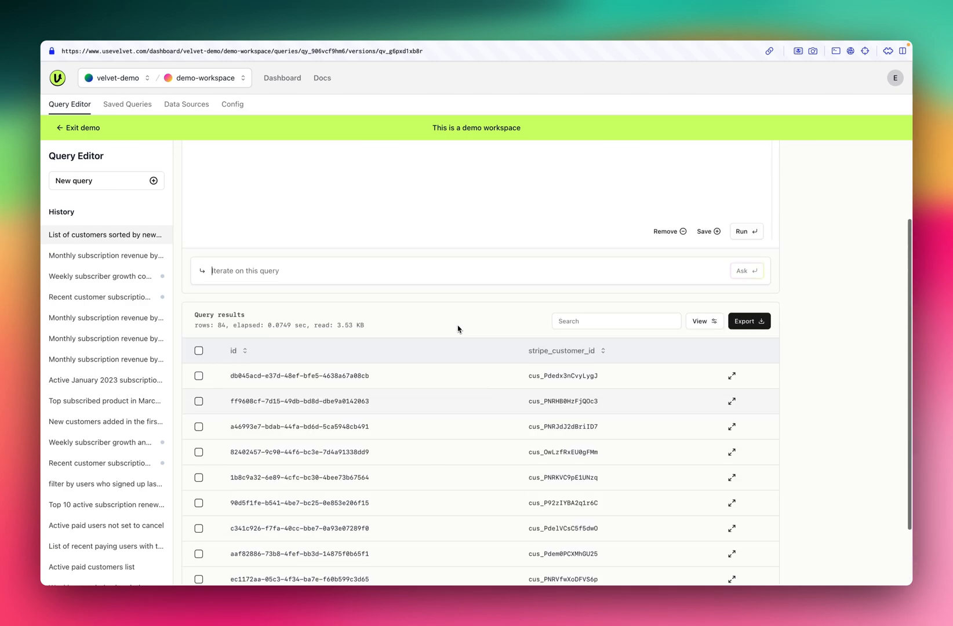
- Iterate on the customer list query with "add a column for what product they're subscribed to" and review the returned rows
{"action": "left_click", "coordinate": [248, 382]}
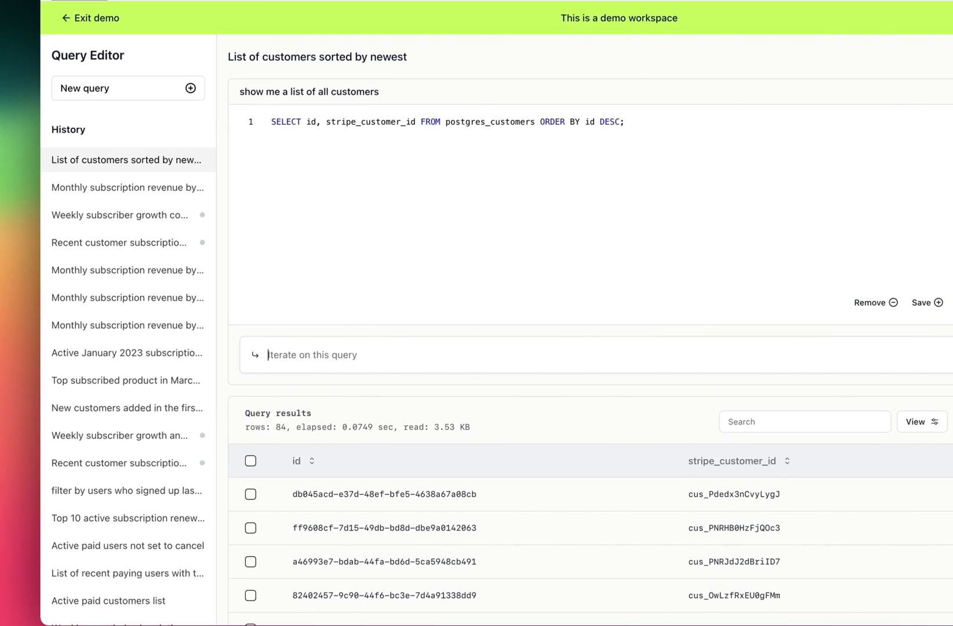
{"action": "type", "text": "add "}
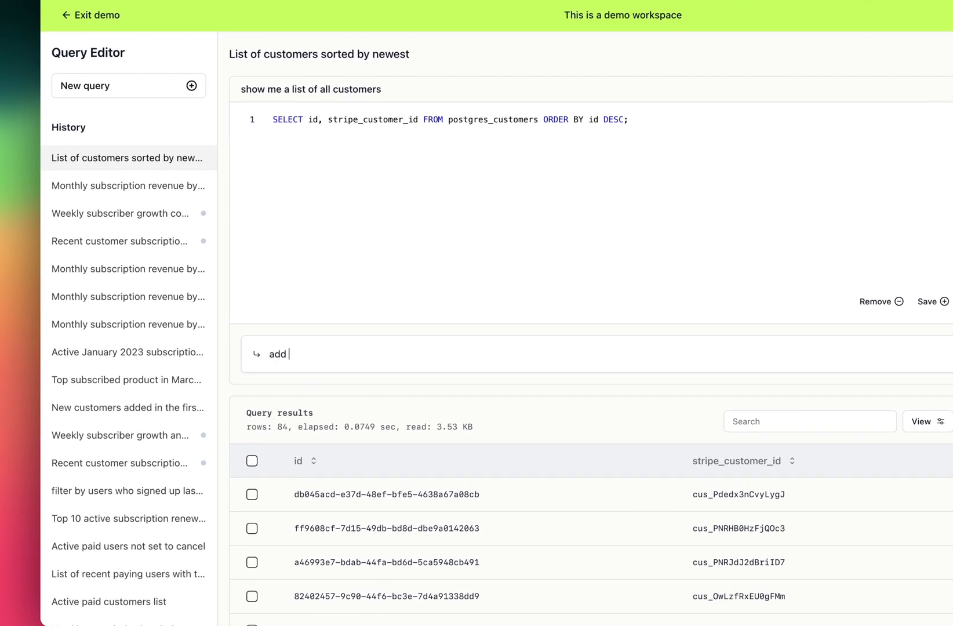
{"action": "type", "text": "a column for what product they're subscribed to"}
{"action": "key", "text": "Return"}
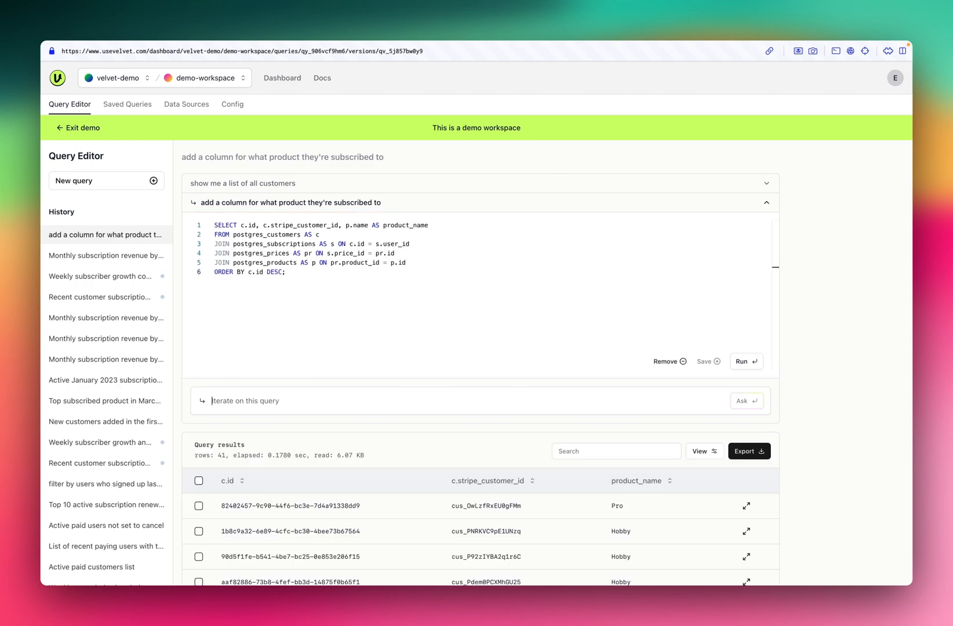
{"action": "scroll", "coordinate": [521, 517], "scroll_direction": "down", "scroll_amount": 5}
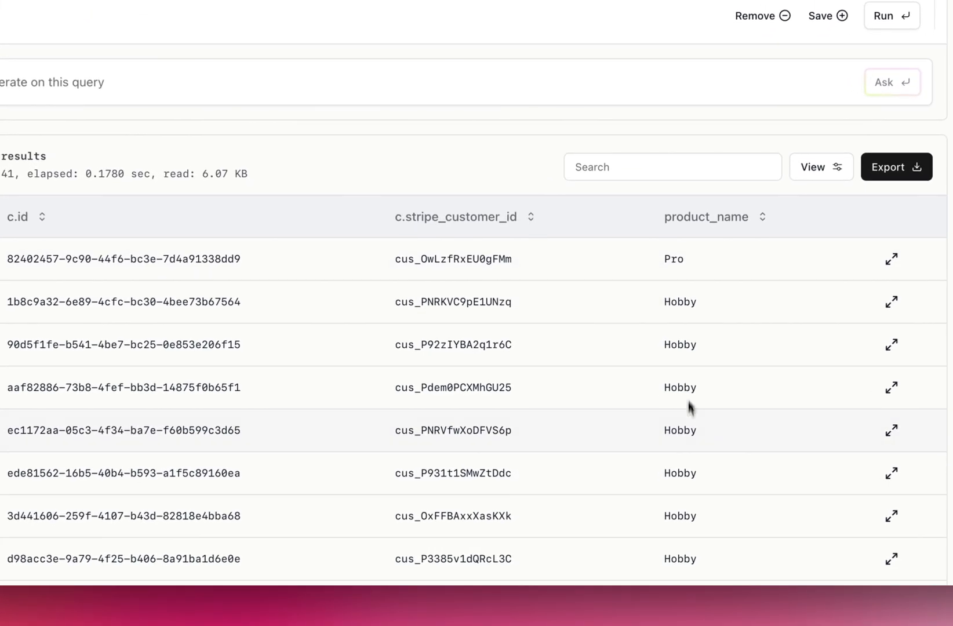
{"action": "scroll", "coordinate": [628, 499], "scroll_direction": "down", "scroll_amount": 3}
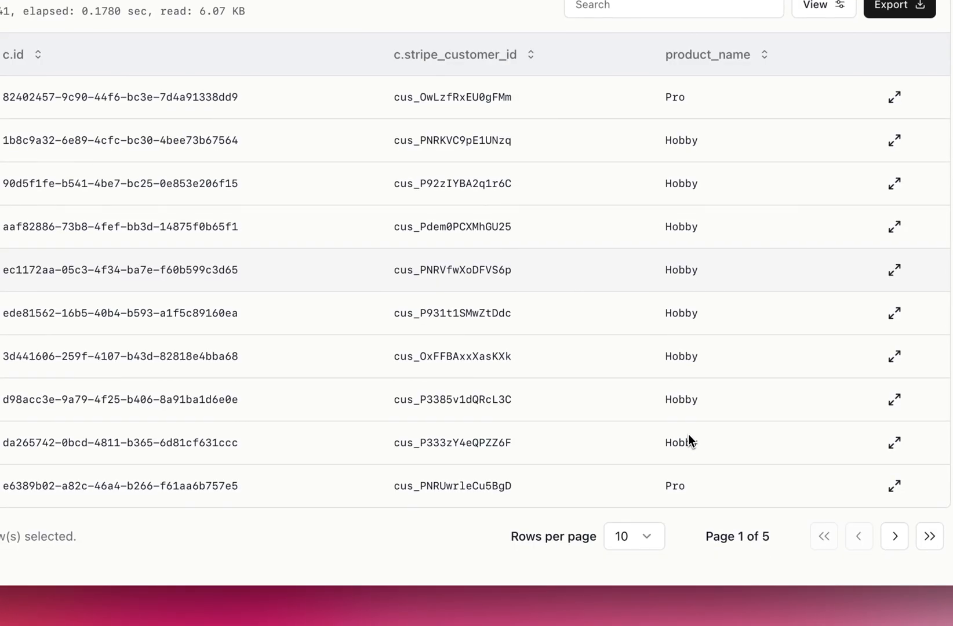
{"action": "scroll", "coordinate": [688, 441], "scroll_direction": "up", "scroll_amount": 6}
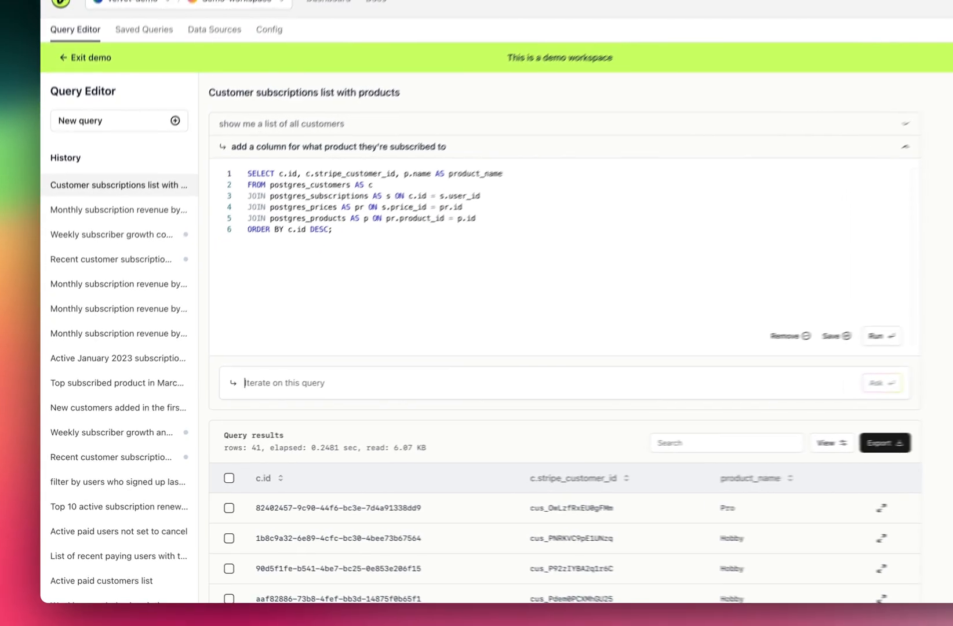
- Iterate on the customer query with "add a column for when they started their subscription"
{"action": "type", "text": "add a column for when they started their subscription"}
{"action": "key", "text": "Return"}
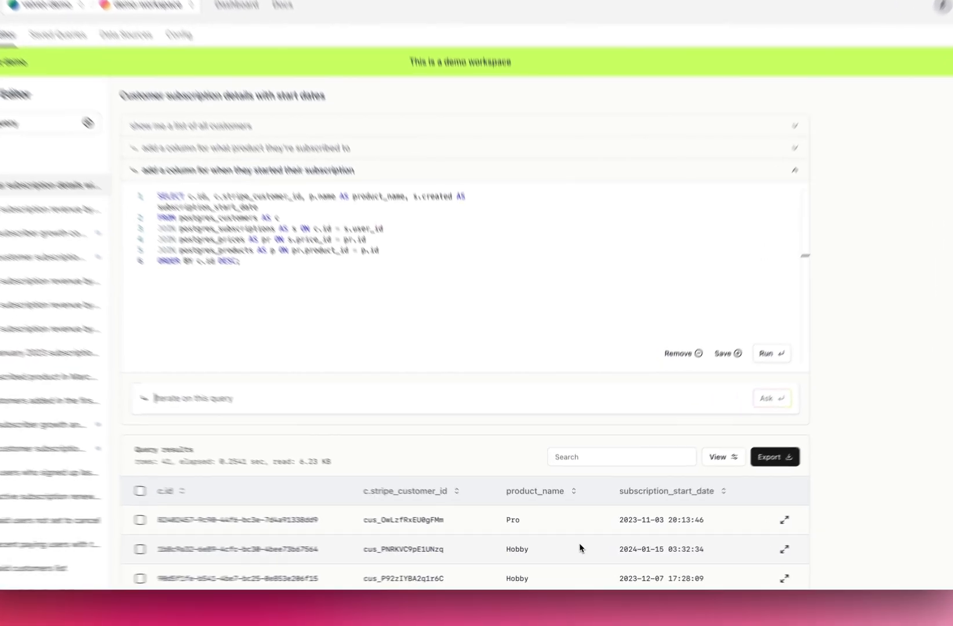
{"action": "scroll", "coordinate": [571, 546], "scroll_direction": "down", "scroll_amount": 3}
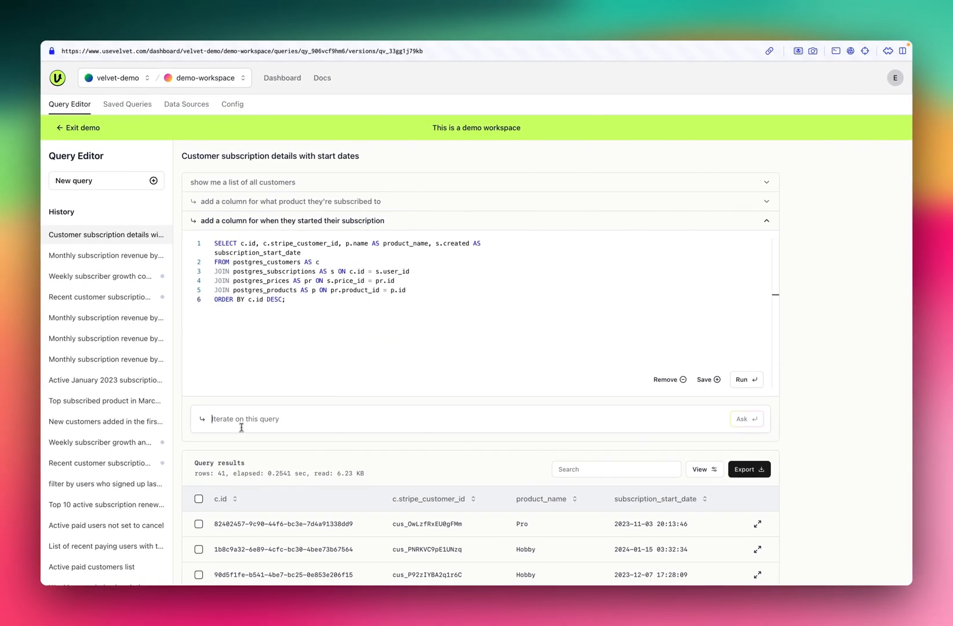
- Iterate on the customer query with "order by most recent sign ups" and review the sorted results
{"action": "type", "text": "order by most recent sign ups"}
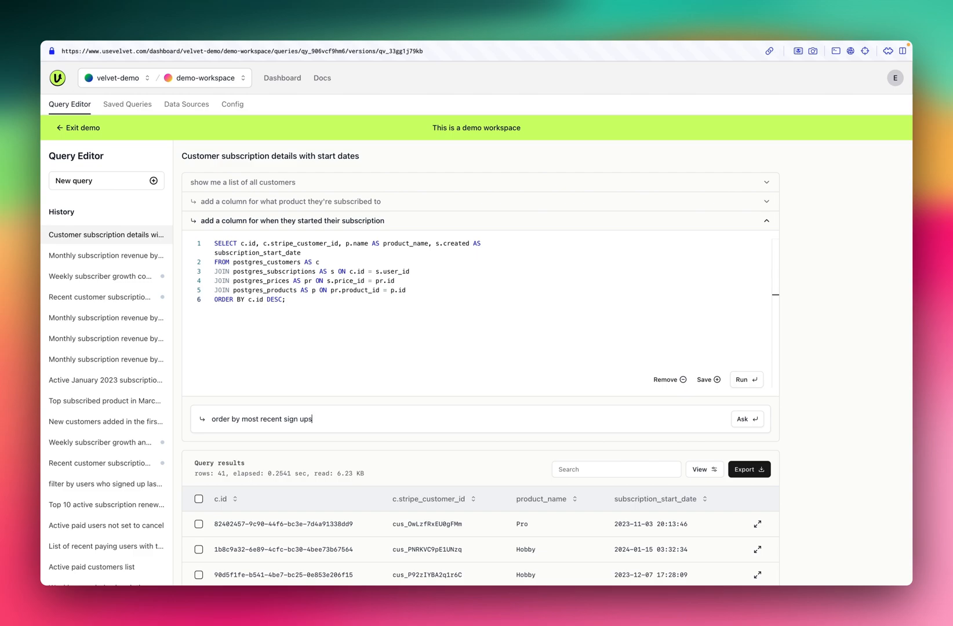
{"action": "key", "text": "Return"}
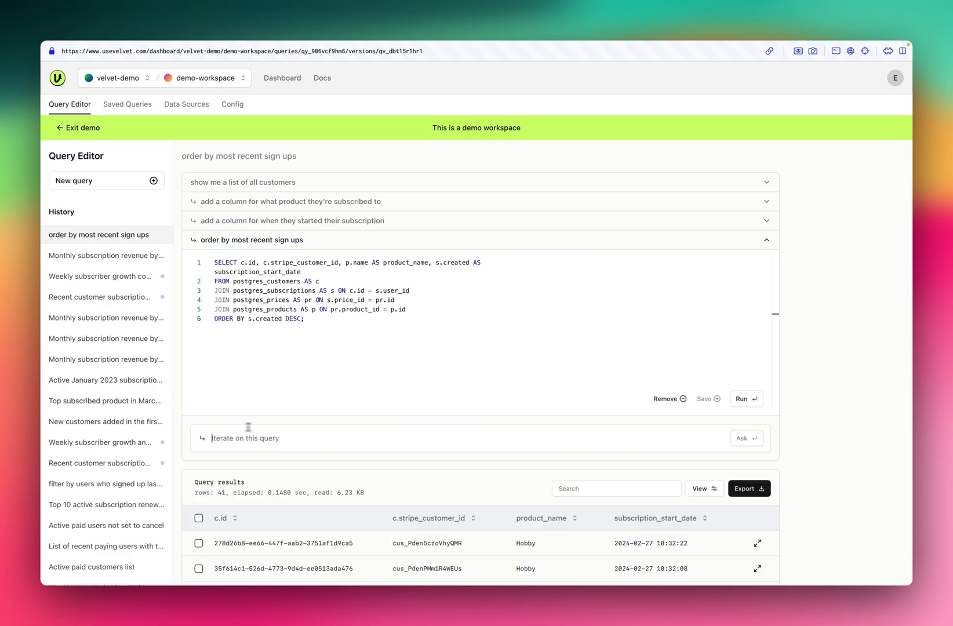
{"action": "scroll", "coordinate": [485, 538], "scroll_direction": "down", "scroll_amount": 5}
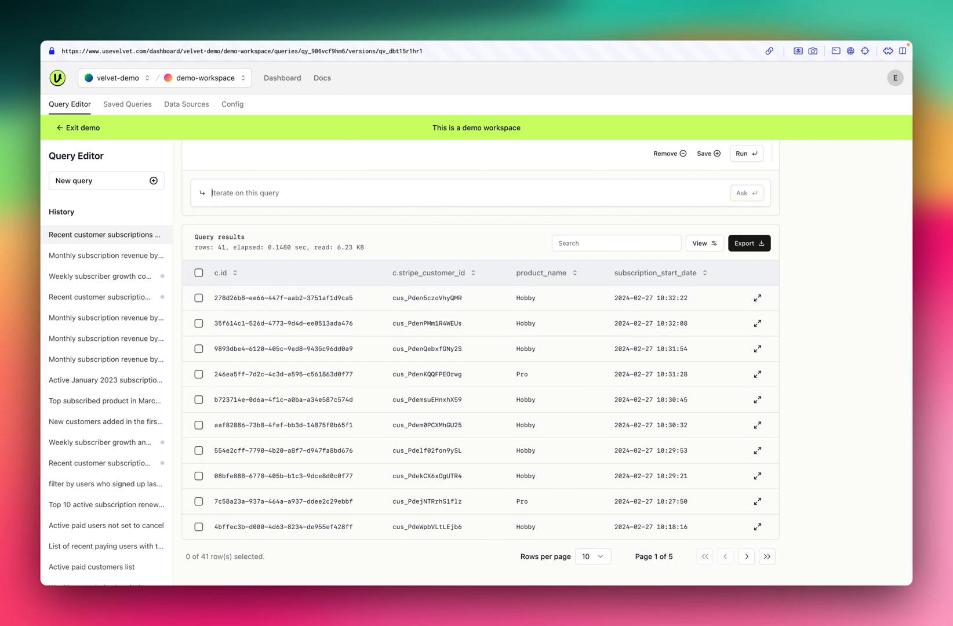
{"action": "scroll", "coordinate": [485, 363], "scroll_direction": "up", "scroll_amount": 5}
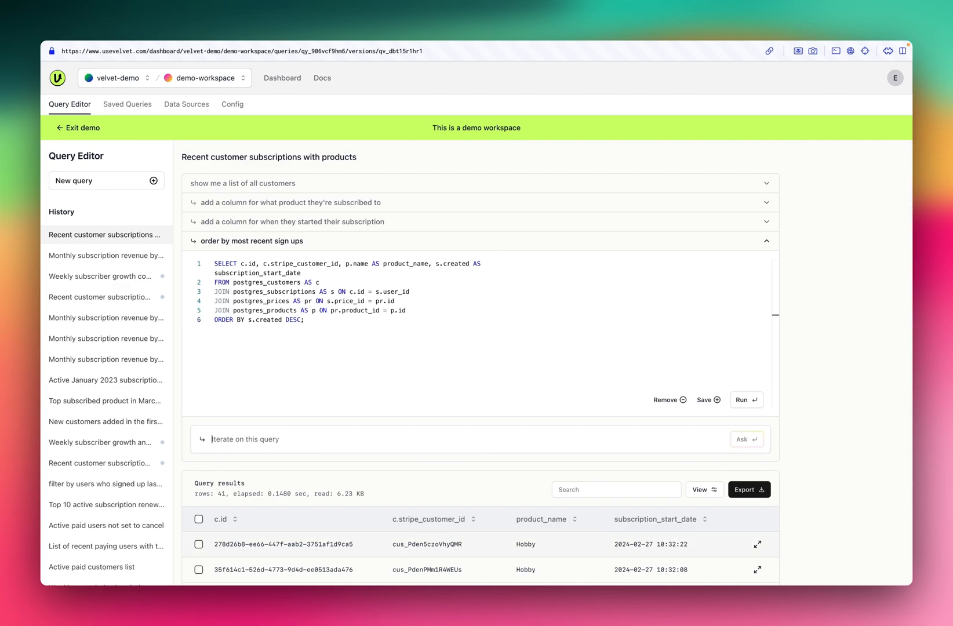
- Save the query ordered by most recent sign ups under its suggested name, without a description
{"action": "scroll", "coordinate": [485, 538], "scroll_direction": "down", "scroll_amount": 1}
{"action": "left_click", "coordinate": [708, 355]}
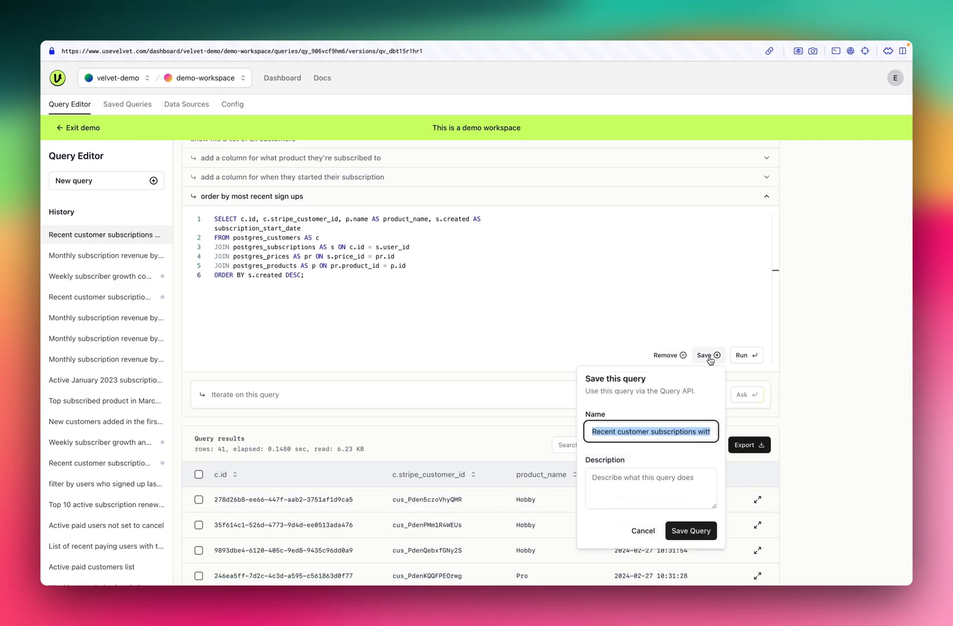
{"action": "left_click", "coordinate": [689, 535]}
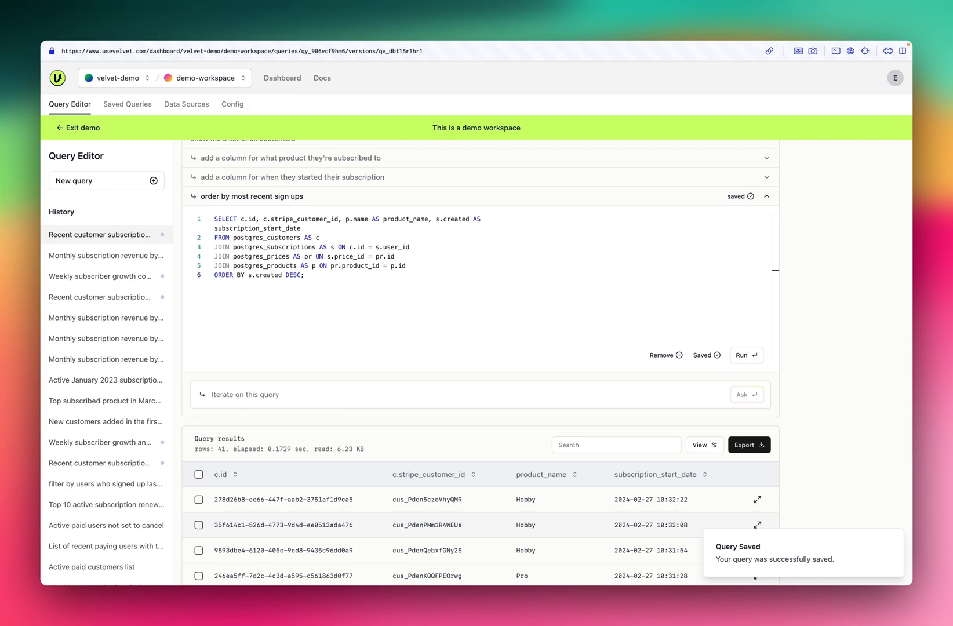
{"action": "scroll", "coordinate": [542, 371], "scroll_direction": "up", "scroll_amount": 1}
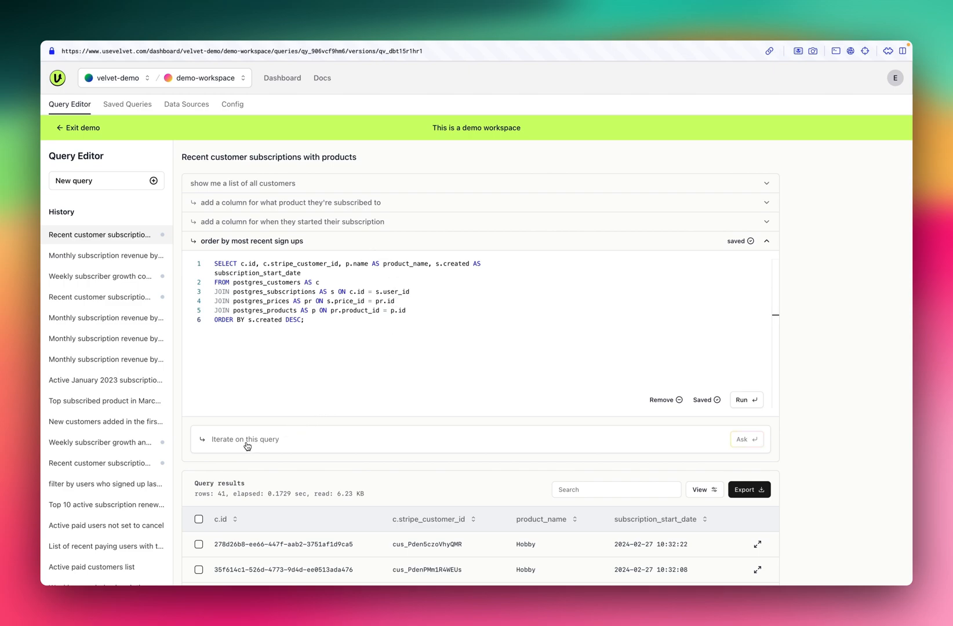
- Start a new query asking "how many paying subscribers do I have?"
{"action": "left_click", "coordinate": [153, 181]}
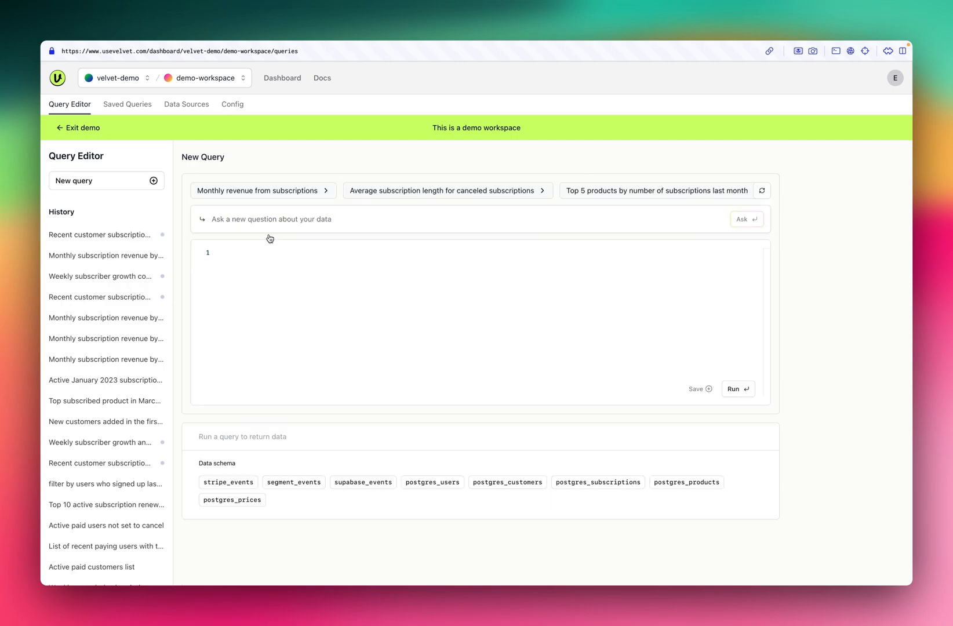
{"action": "type", "text": "how many paying subscribers do I have?"}
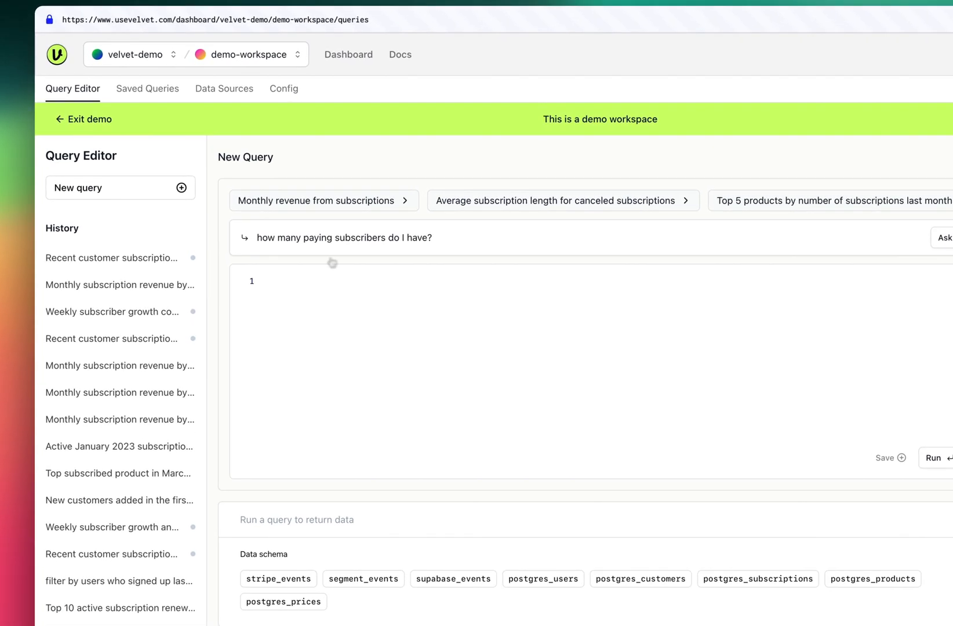
{"action": "key", "text": "Return"}
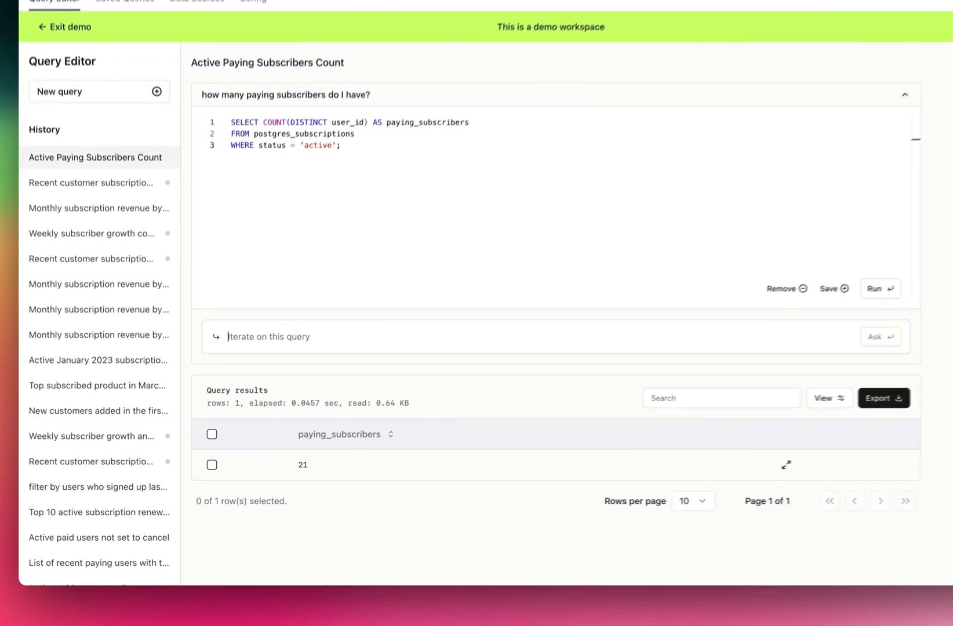
- Iterate on the paying subscribers query with "break down the number of subscribers by week"
{"action": "type", "text": "break down the number of subscribers by week"}
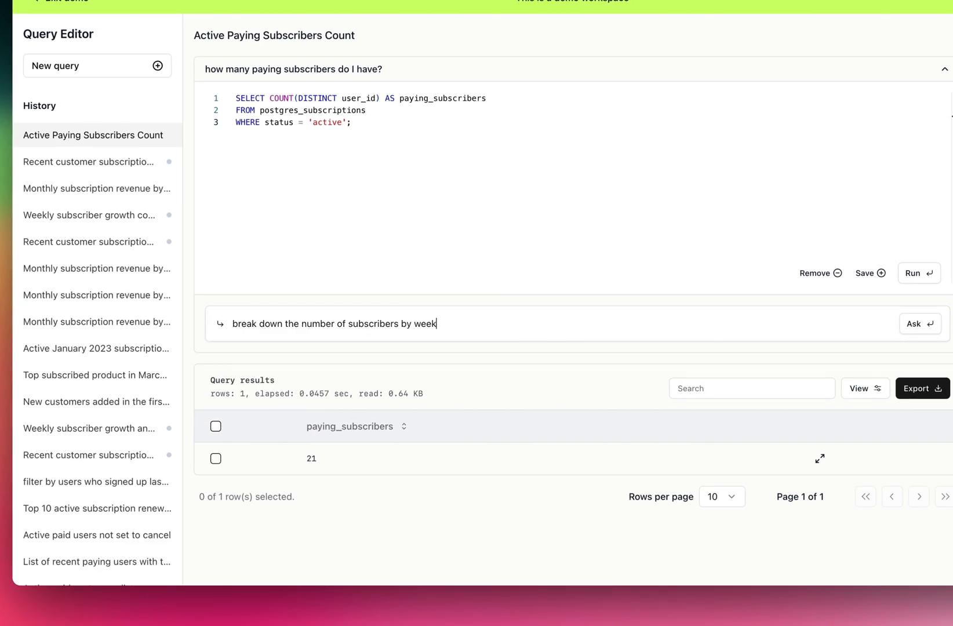
{"action": "key", "text": "Return"}
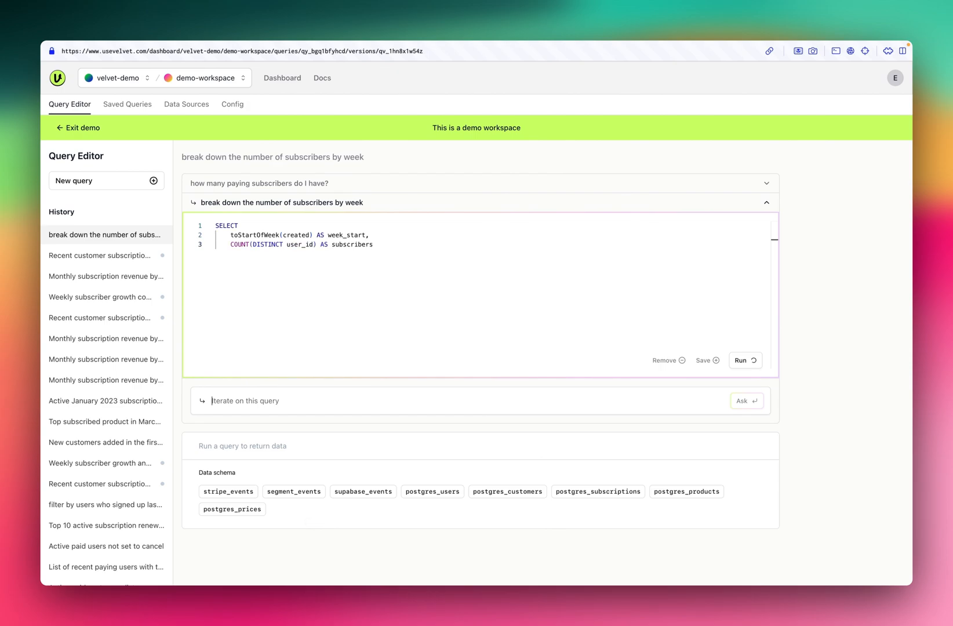
{"action": "scroll", "coordinate": [308, 524], "scroll_direction": "down", "scroll_amount": 2}
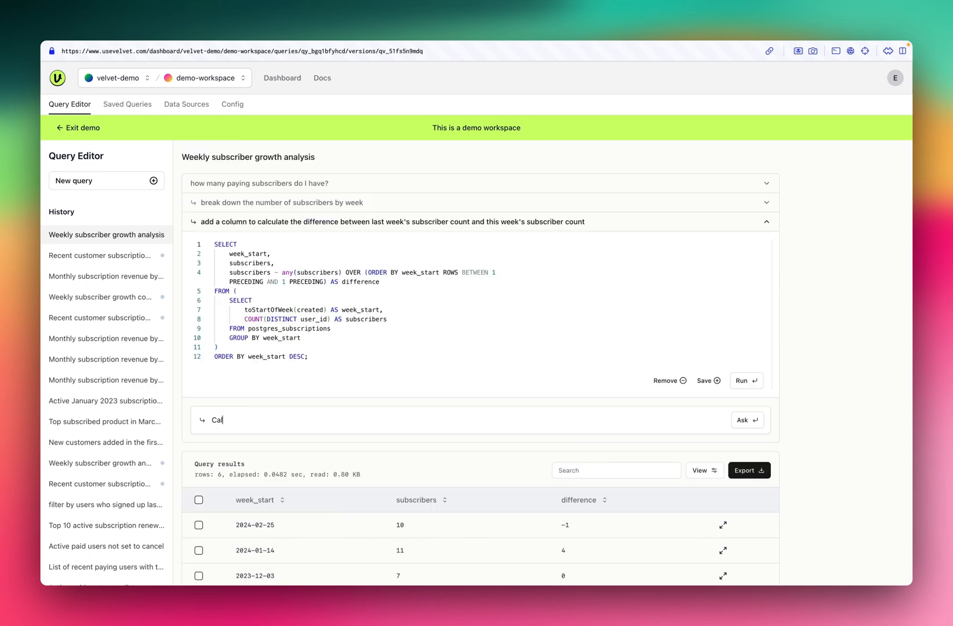
- Iterate on the weekly subscriber query with "Calculate the difference in number of subscribers between weeks. Don't use the aggregate function lag."
{"action": "type", "text": "culate the"}
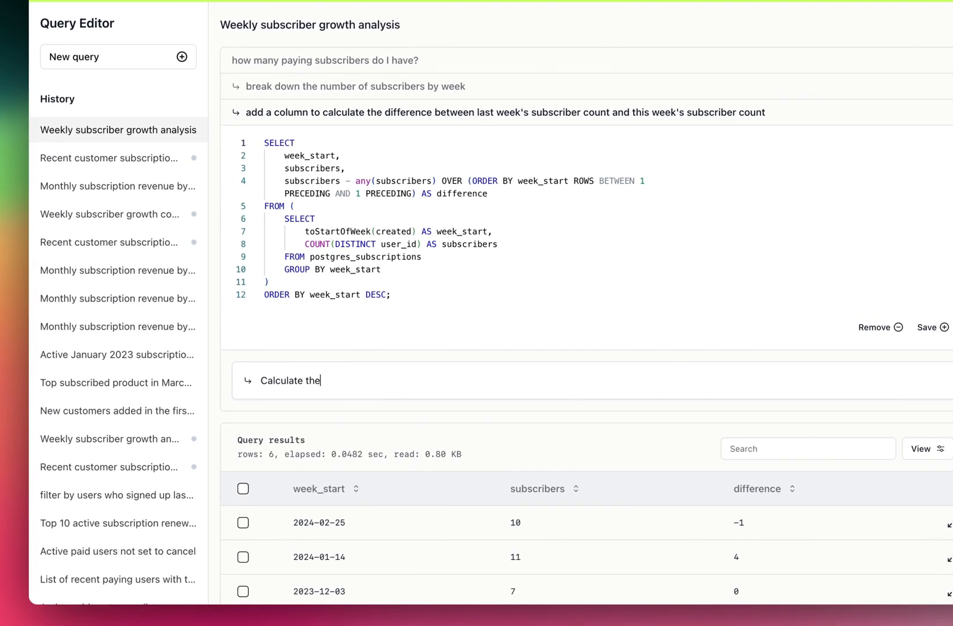
{"action": "type", "text": " difference in number of subscribers between weeks. Don't use the aggregate function lag."}
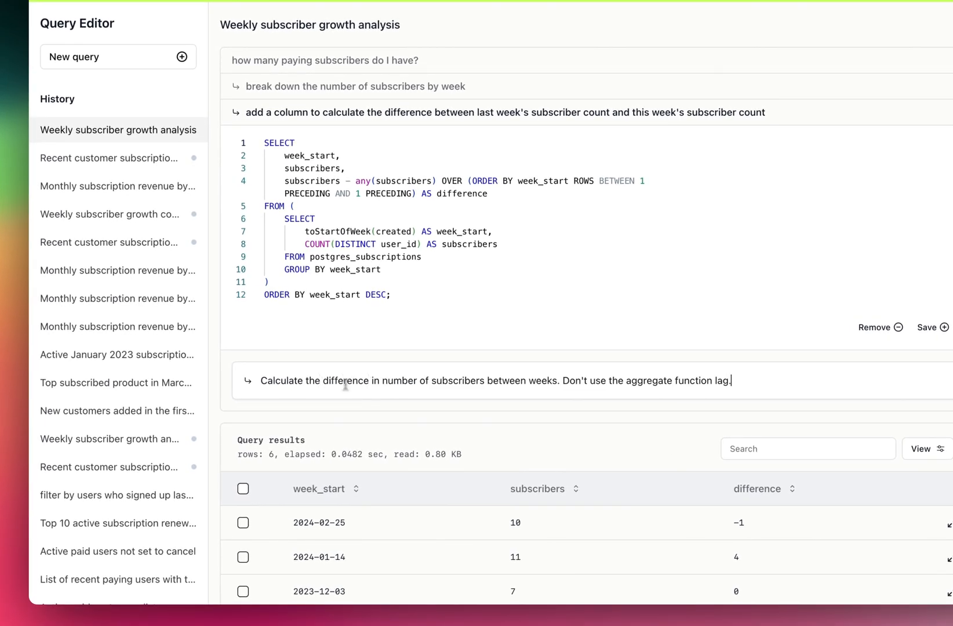
{"action": "key", "text": "Return"}
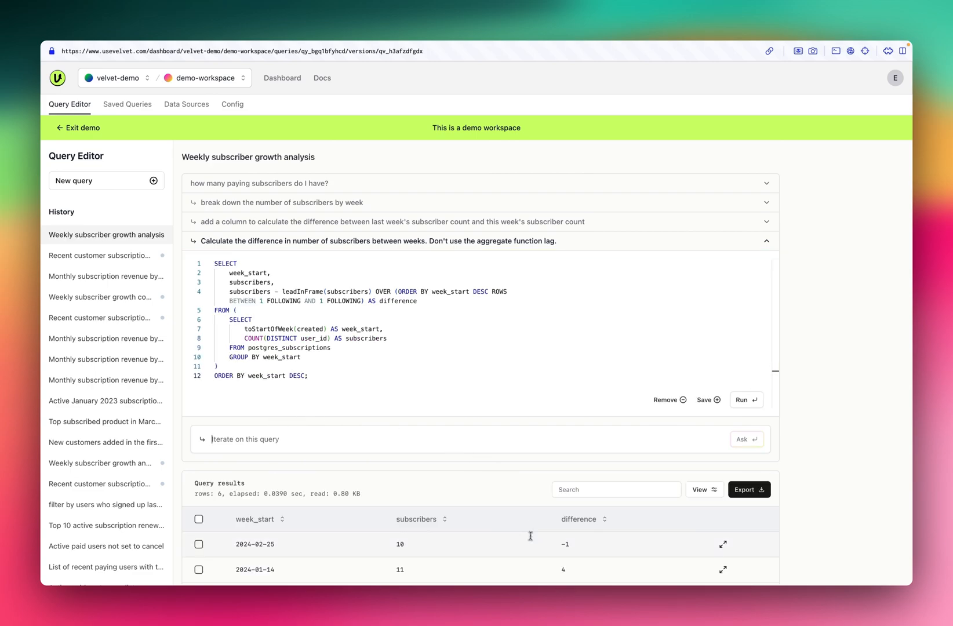
- Save the query version that avoids lag under the suggested name "Weekly subscriber growth analysis", without a description
{"action": "scroll", "coordinate": [530, 536], "scroll_direction": "down", "scroll_amount": 5}
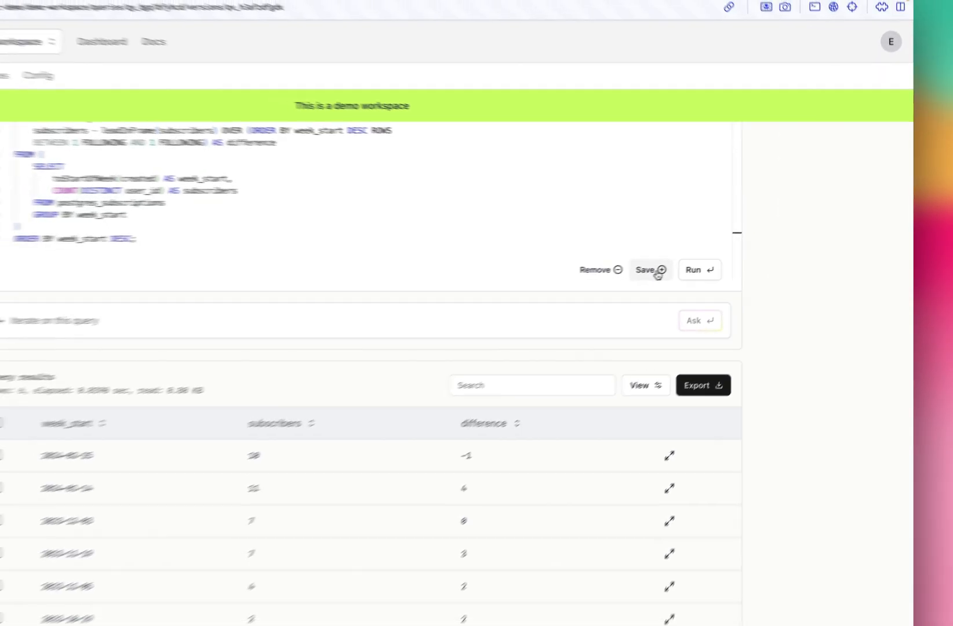
{"action": "left_click", "coordinate": [658, 272]}
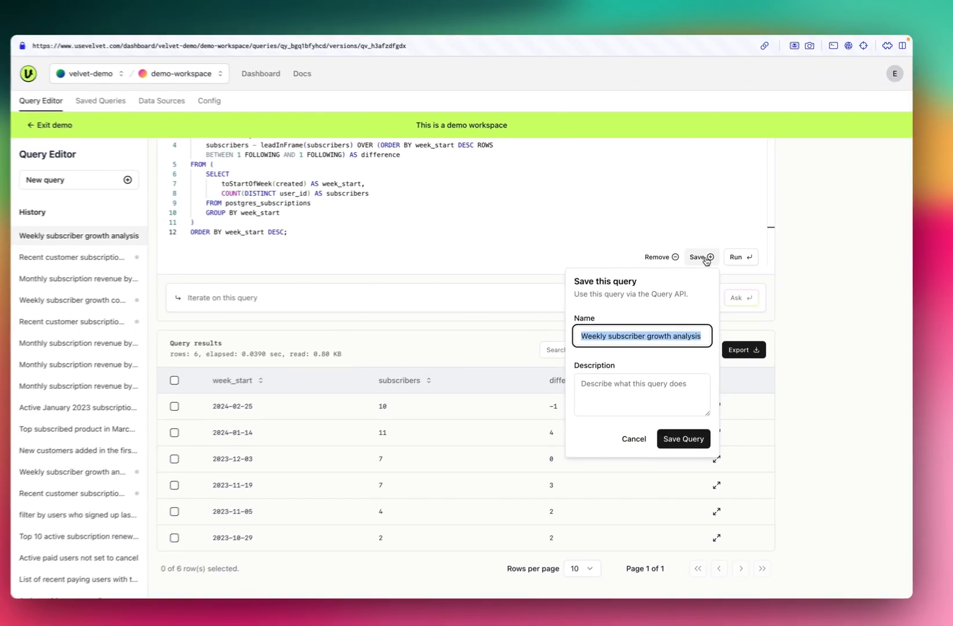
{"action": "left_click", "coordinate": [688, 430]}
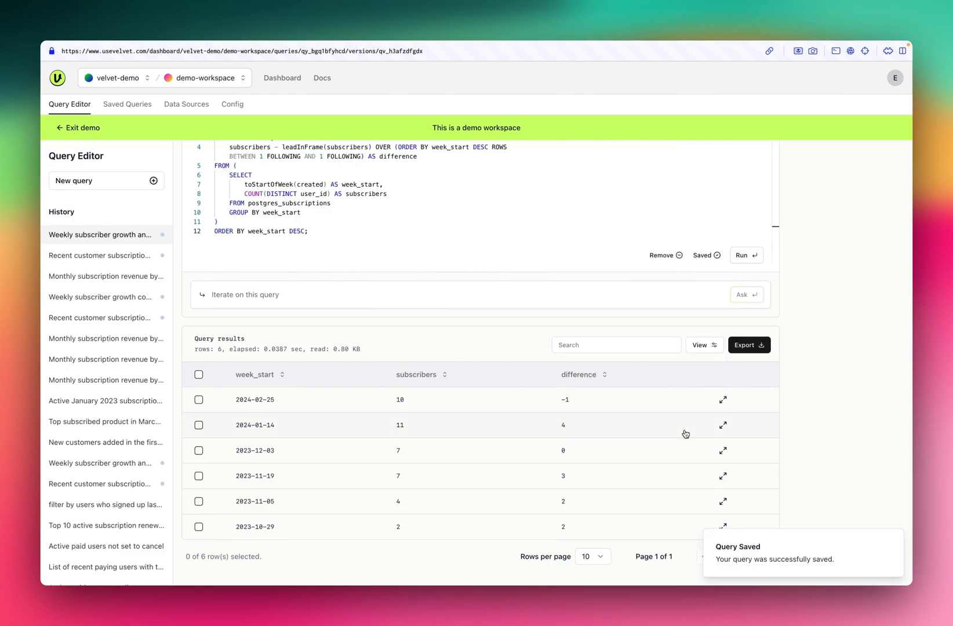
- Open the newly saved "Weekly subscriber growth analysis" at the end of the saved queries to view its results
{"action": "scroll", "coordinate": [406, 395], "scroll_direction": "up", "scroll_amount": 5}
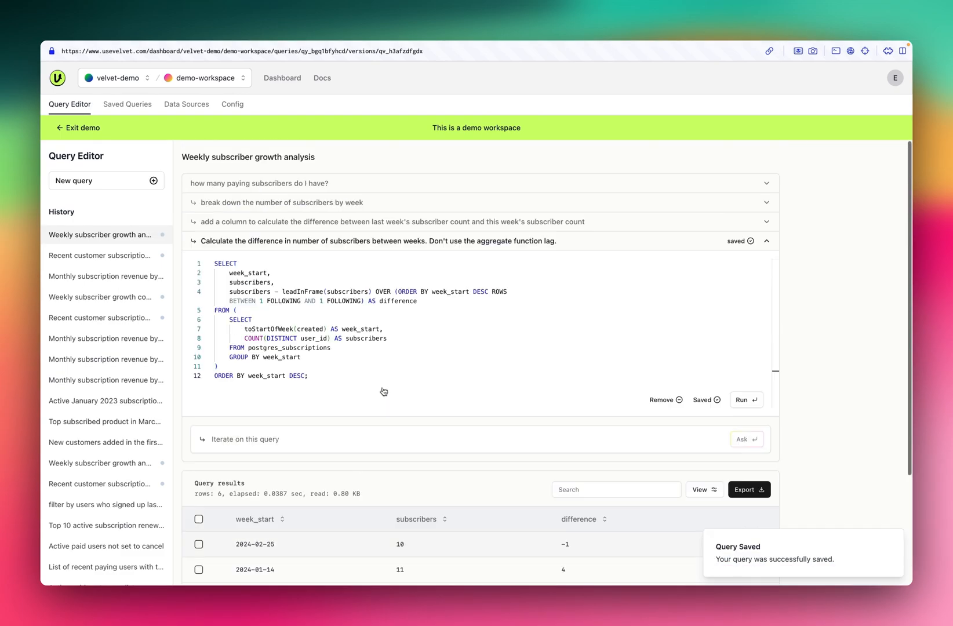
{"action": "left_click", "coordinate": [139, 111]}
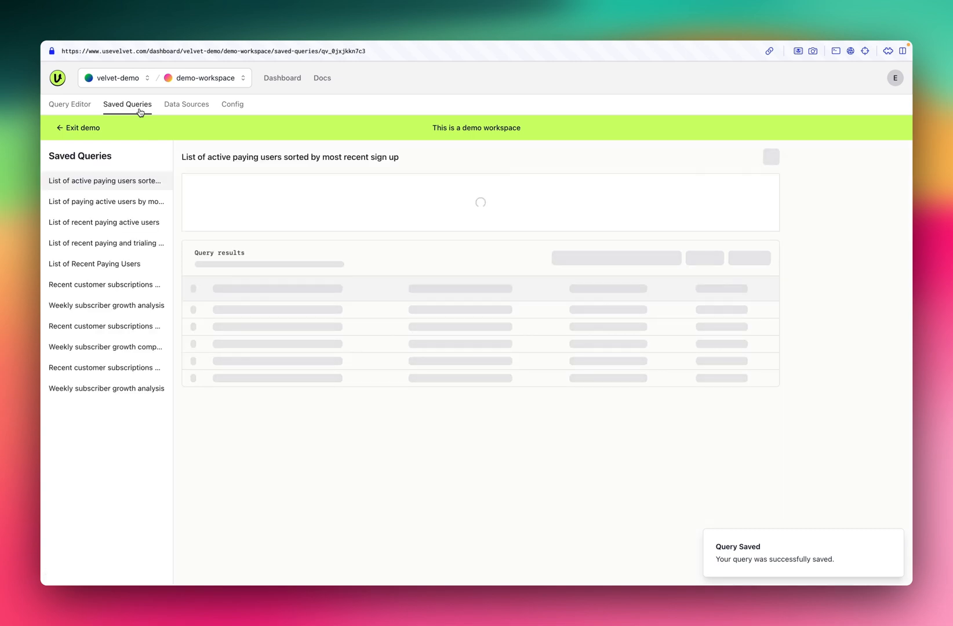
{"action": "left_click", "coordinate": [114, 390]}
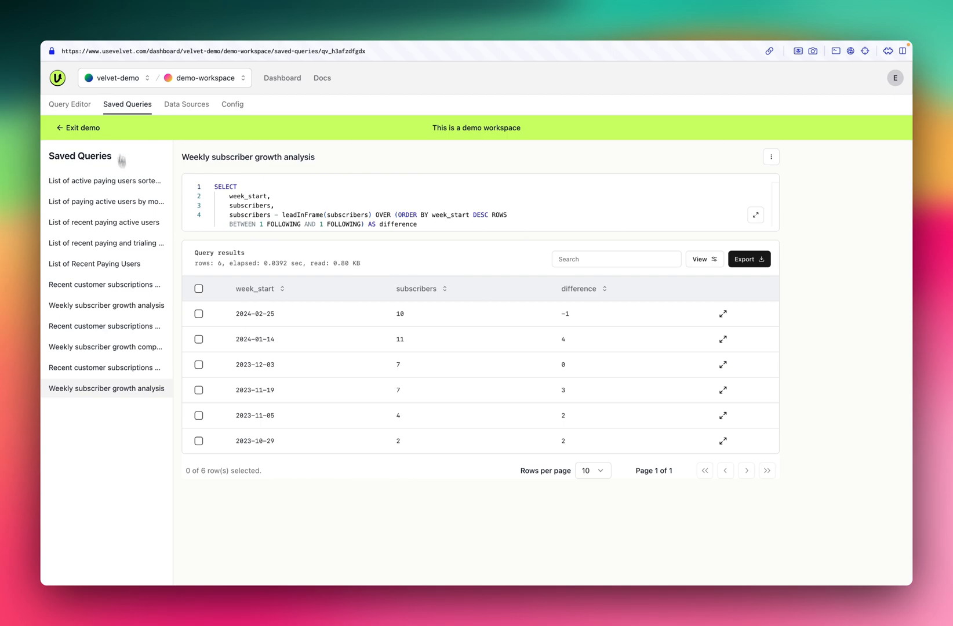
- View the PostgreSQL setup guide in Velvet's documentation and return to the weekly subscriber growth query in the query editor
{"action": "left_click", "coordinate": [78, 109]}
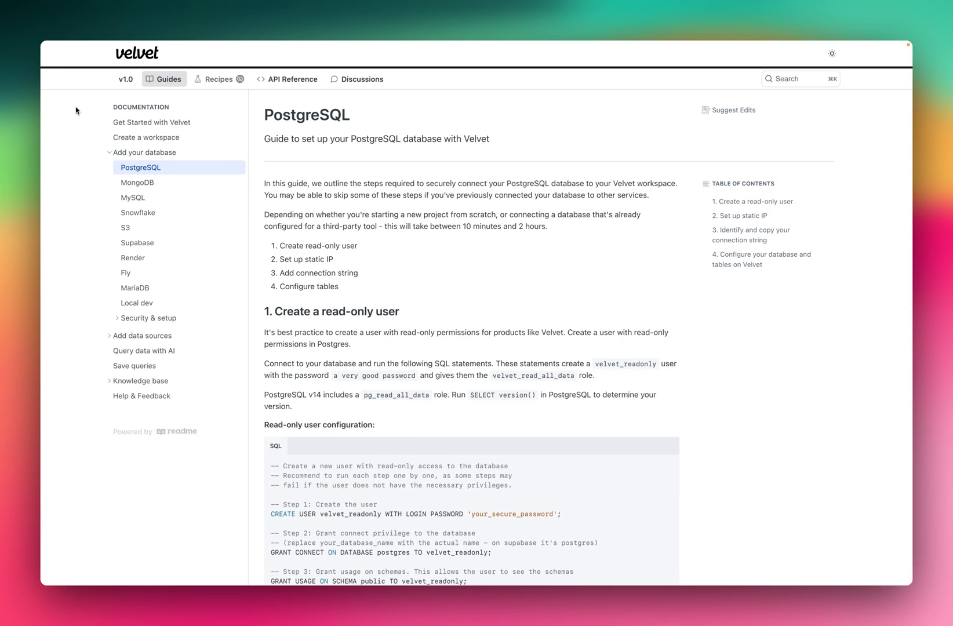
{"action": "mouse_move", "coordinate": [139, 54]}
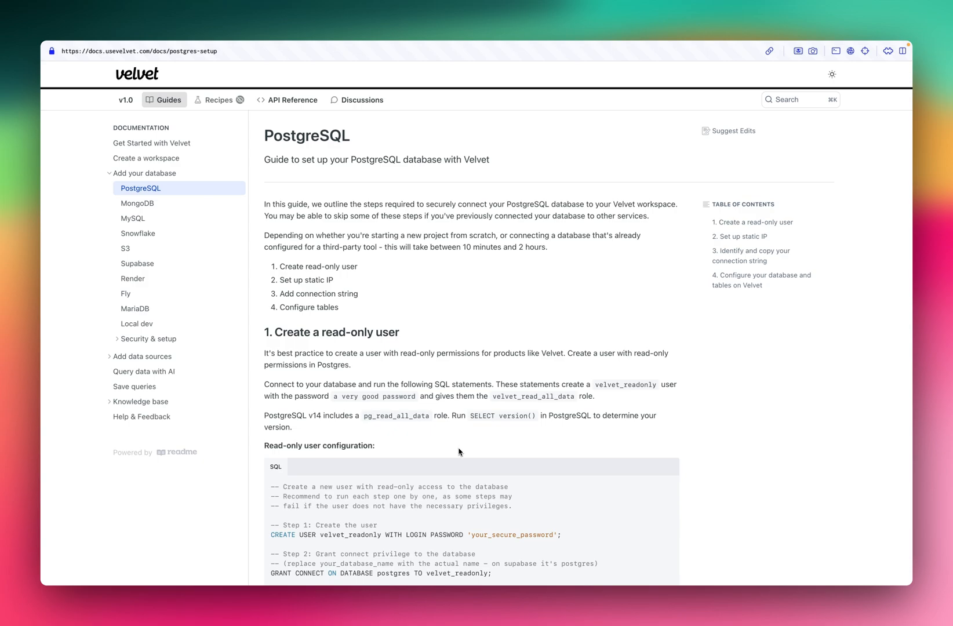
{"action": "key", "text": "ctrl+Left"}
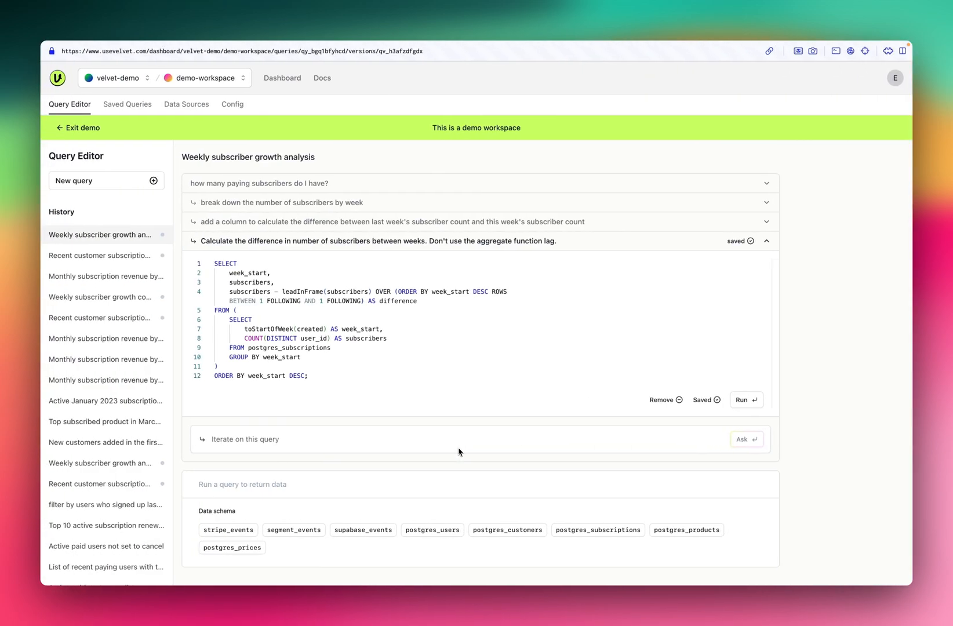